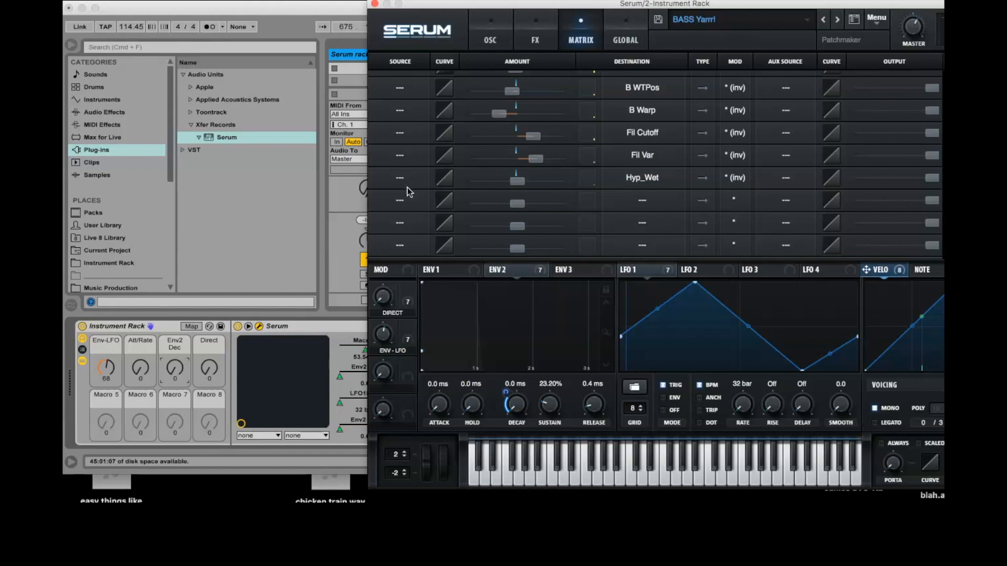
- Set the source of the Hyp_Wet row and the three empty matrix rows below it to Env 3
left_click(406, 189)
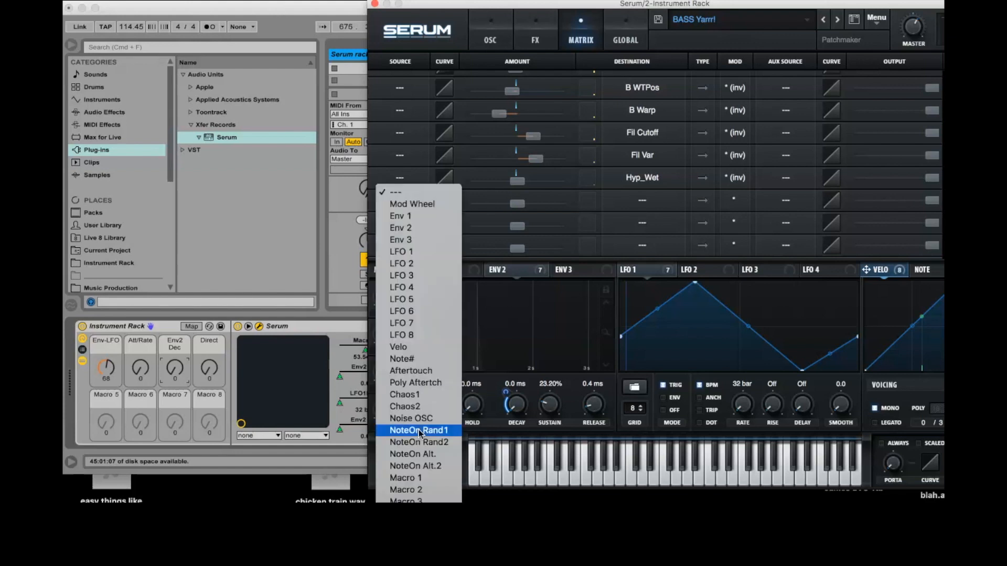
left_click(417, 239)
left_click(400, 199)
left_click(414, 263)
left_click(401, 224)
left_click(400, 284)
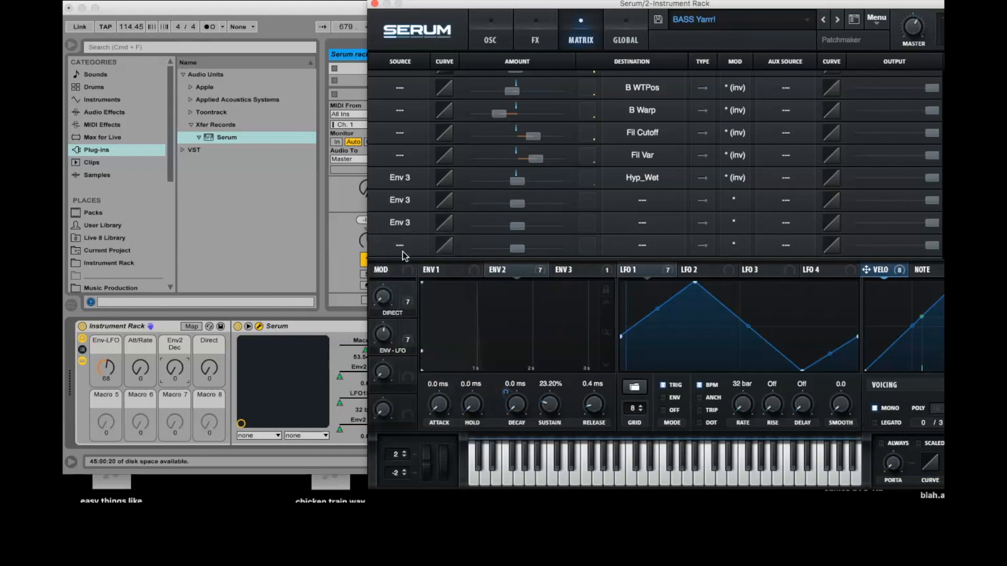
left_click(400, 245)
left_click(402, 297)
- Assign the first Env 3 row to Oscillator A coarse pitch and the second to Oscillator B coarse pitch
left_click(647, 176)
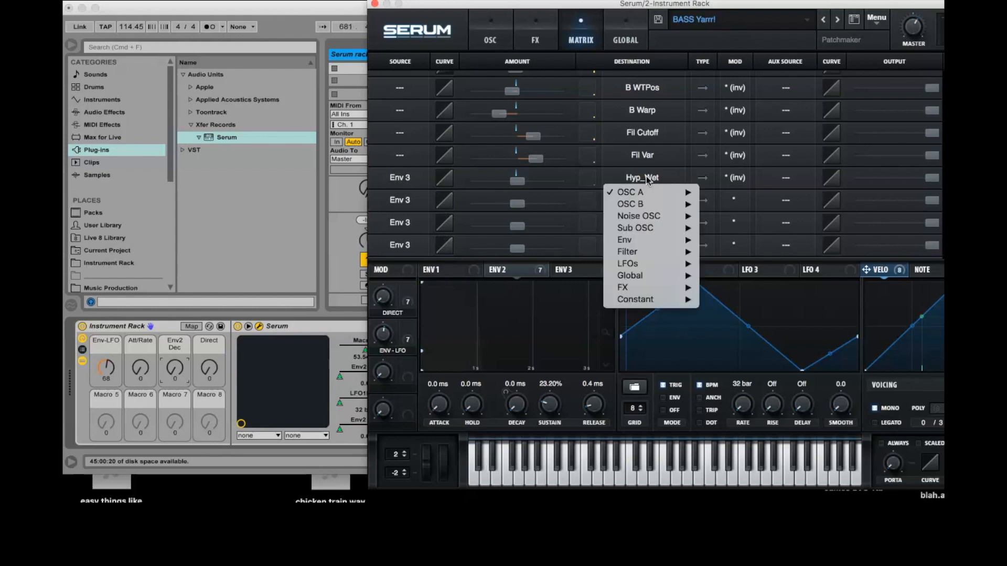
mouse_move(643, 194)
left_click(705, 217)
left_click(641, 202)
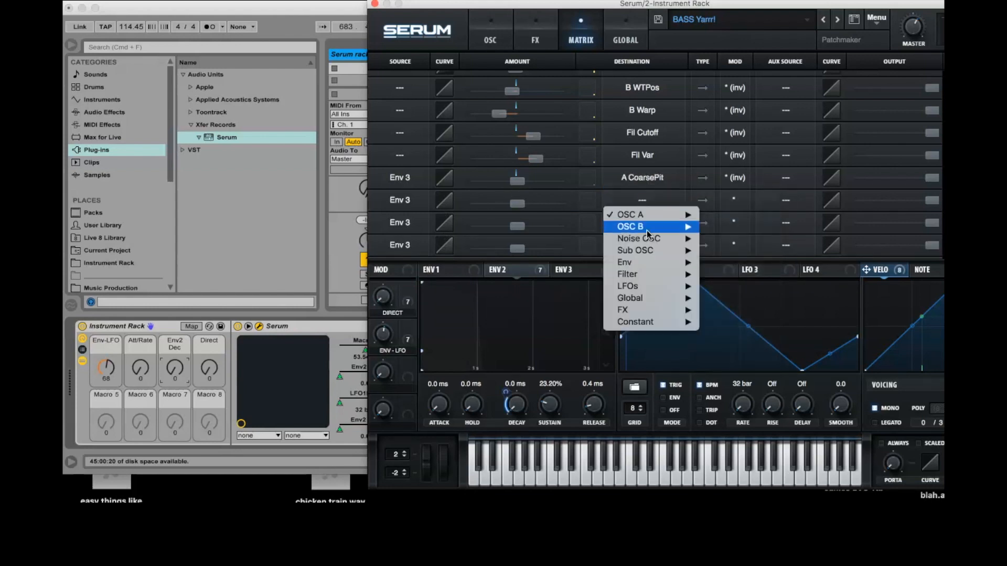
mouse_move(648, 226)
left_click(748, 248)
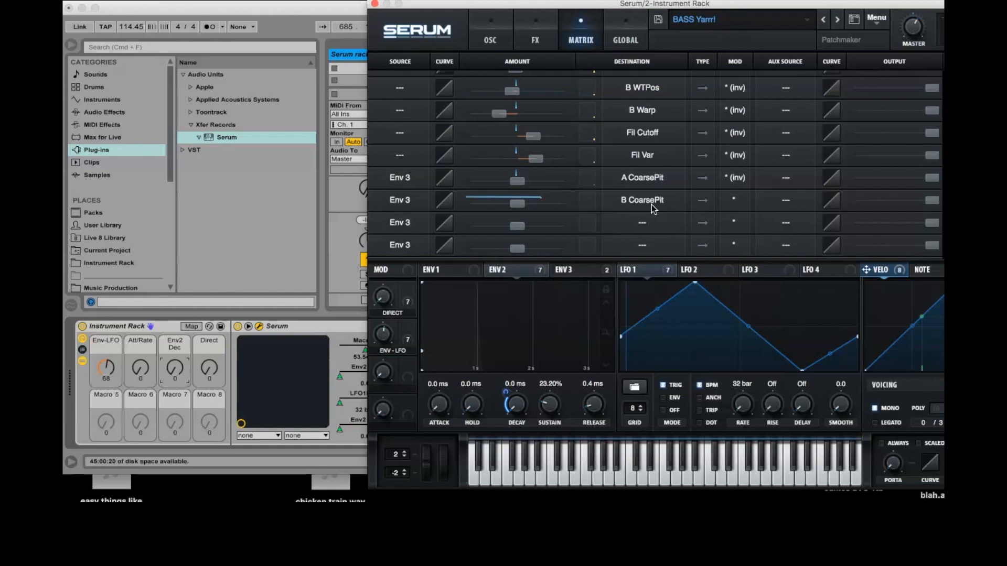
- Assign the third Env 3 row to Oscillator A coarse pitch and the fourth to Oscillator B coarse pitch
left_click(642, 222)
mouse_move(641, 236)
left_click(750, 263)
left_click(642, 245)
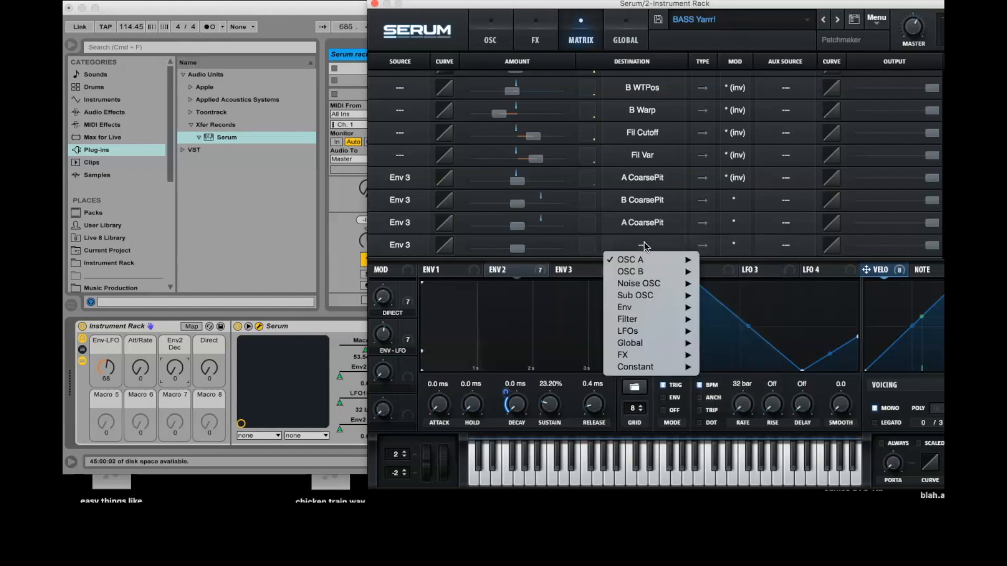
mouse_move(650, 271)
left_click(736, 296)
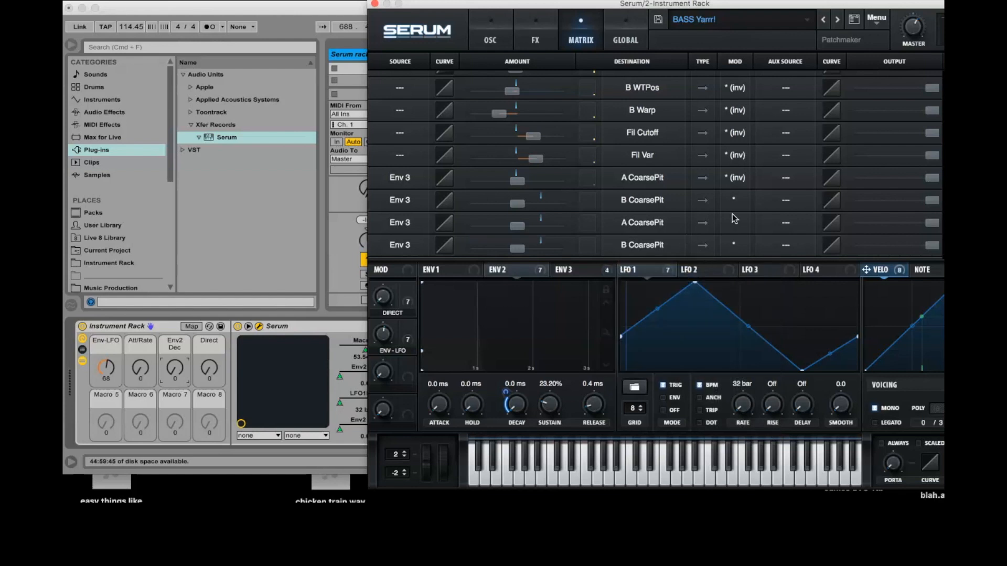
- Set the mod mode of the first two Env 3 rows to * and of the last two to * (inv)
left_click(735, 178)
left_click(737, 198)
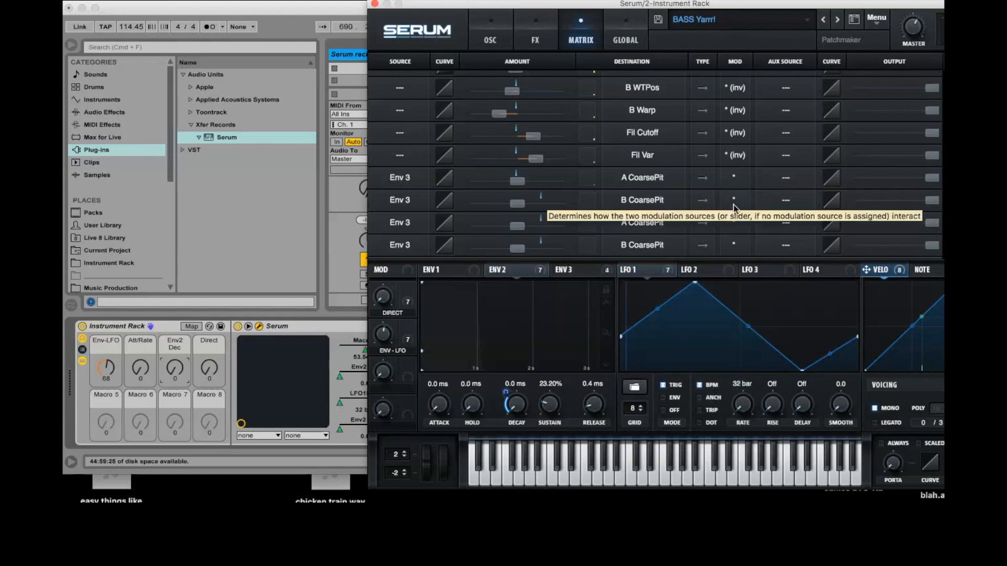
left_click(734, 202)
left_click(735, 230)
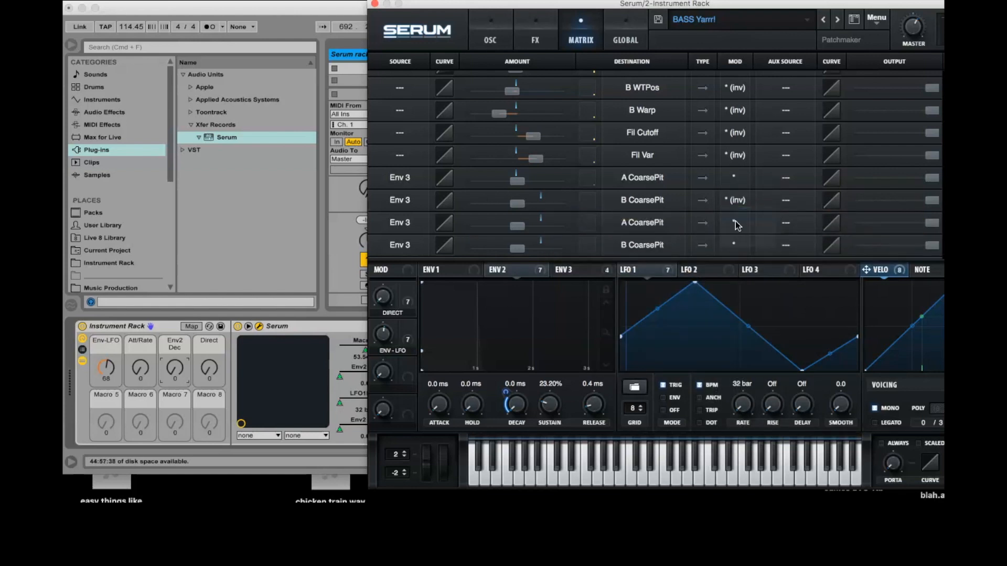
left_click(736, 222)
left_click(735, 248)
left_click(734, 245)
left_click(733, 268)
- Set the auxiliary source of all four Env 3 coarse pitch rows to Macro 3
left_click(786, 177)
left_click(786, 178)
left_click(785, 177)
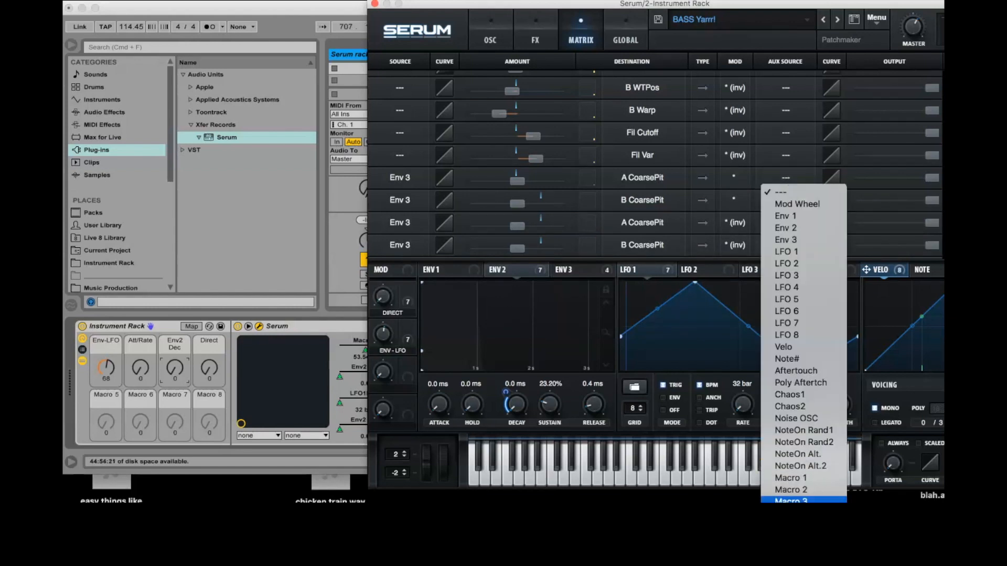
left_click(791, 500)
left_click(786, 200)
left_click(791, 498)
left_click(786, 222)
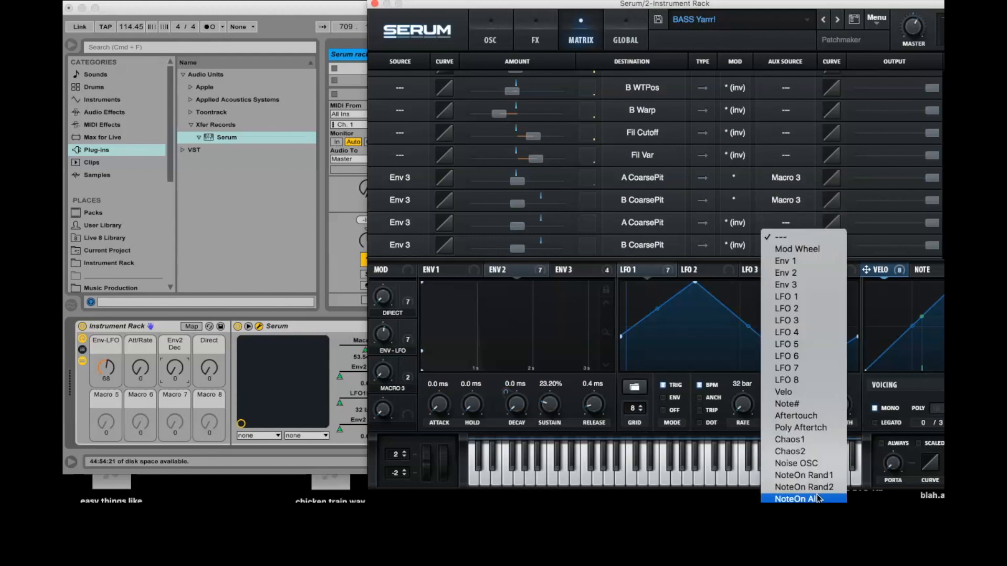
left_click(808, 498)
left_click(786, 245)
left_click(798, 499)
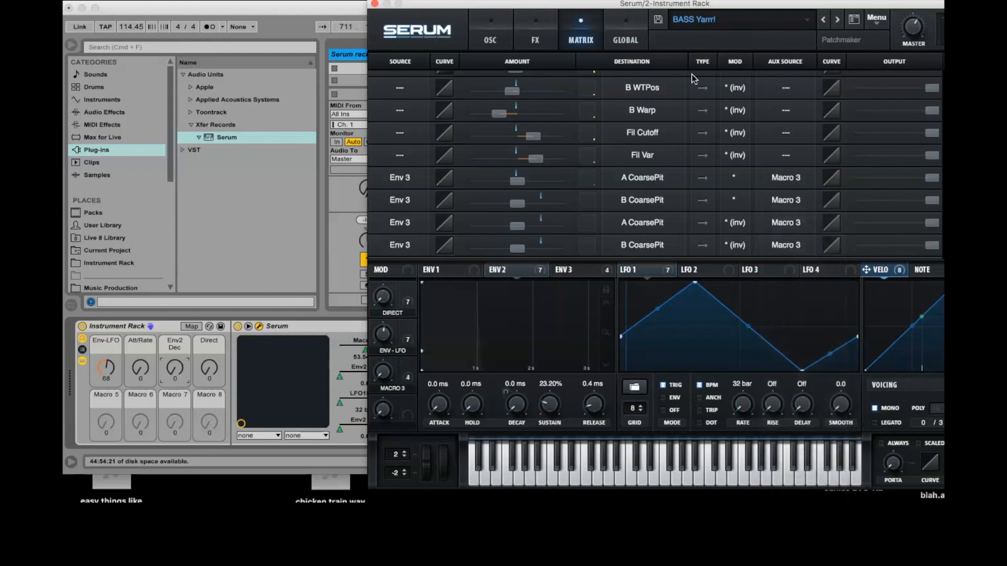
- Raise the amounts of the first two coarse pitch rows to about 9 and lower the last two to slightly negative amounts
mouse_move(517, 182)
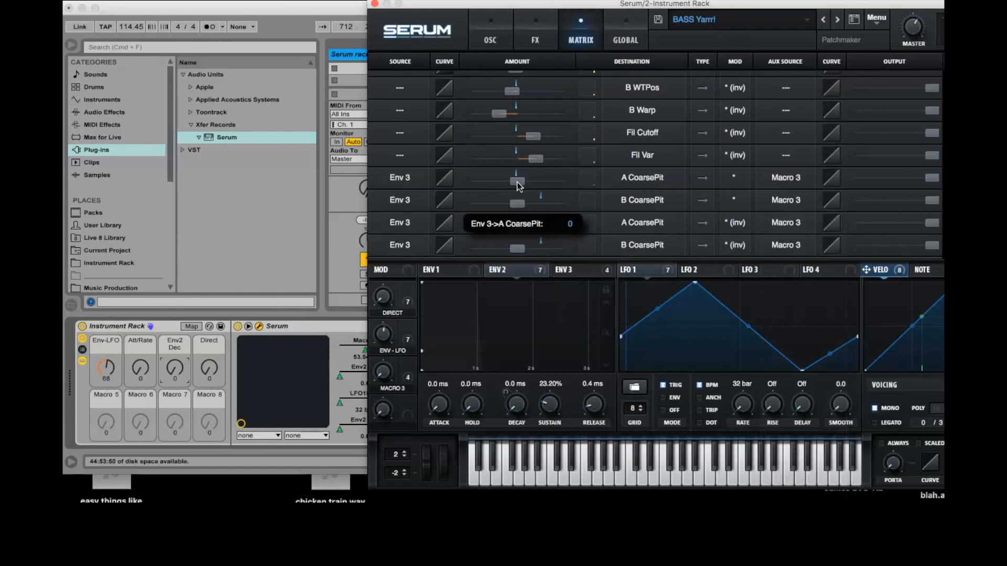
left_click_drag(517, 182, 525, 204)
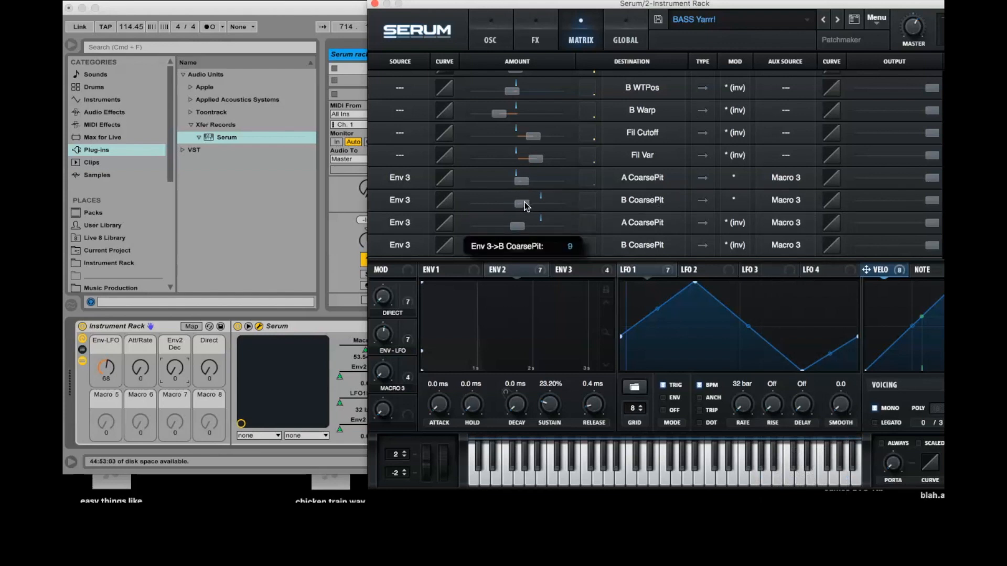
left_click_drag(518, 225, 508, 247)
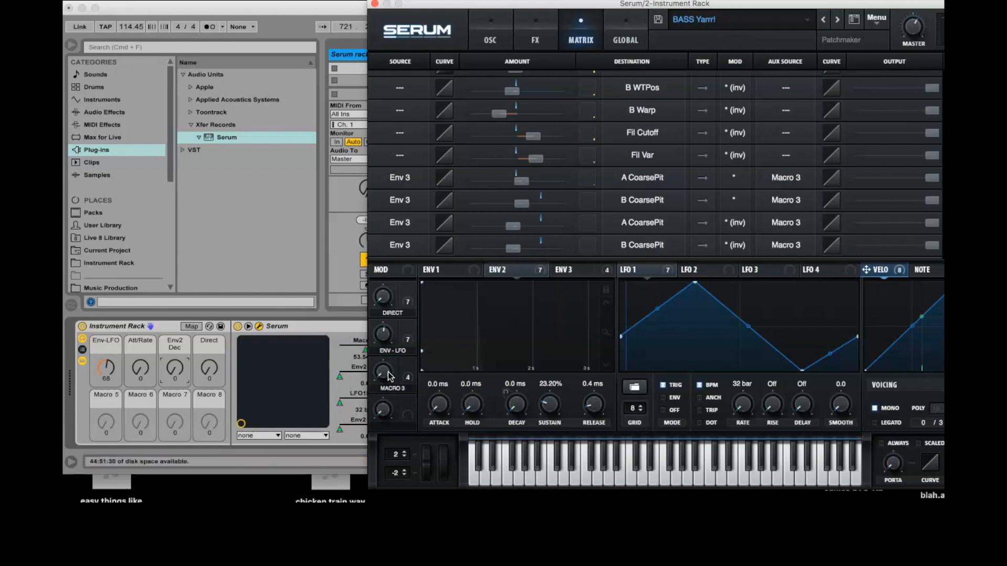
- Bend the auxiliary curves of the first two Env 3 rows downward and those of the last two rows upward
mouse_move(385, 360)
left_click_drag(385, 360, 396, 301)
mouse_move(831, 179)
left_mouse_down()
mouse_move(844, 222)
mouse_move(817, 164)
mouse_move(820, 174)
left_mouse_up()
left_click_drag(831, 246, 826, 205)
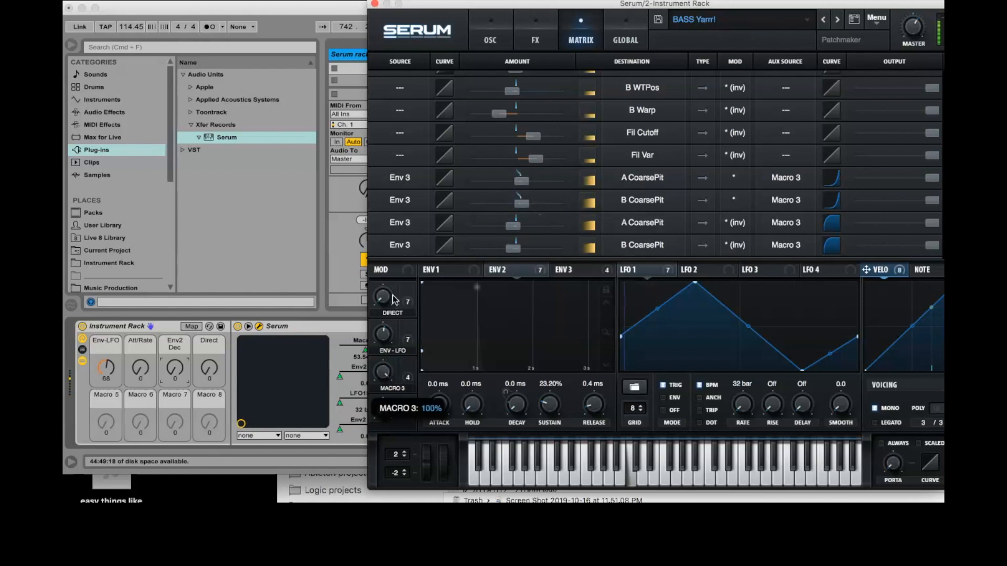
- Sweep Macro 3 up to 100% and back to about the middle, checking the amounts of the first two coarse pitch rows
left_click_drag(393, 295, 393, 268)
mouse_move(524, 181)
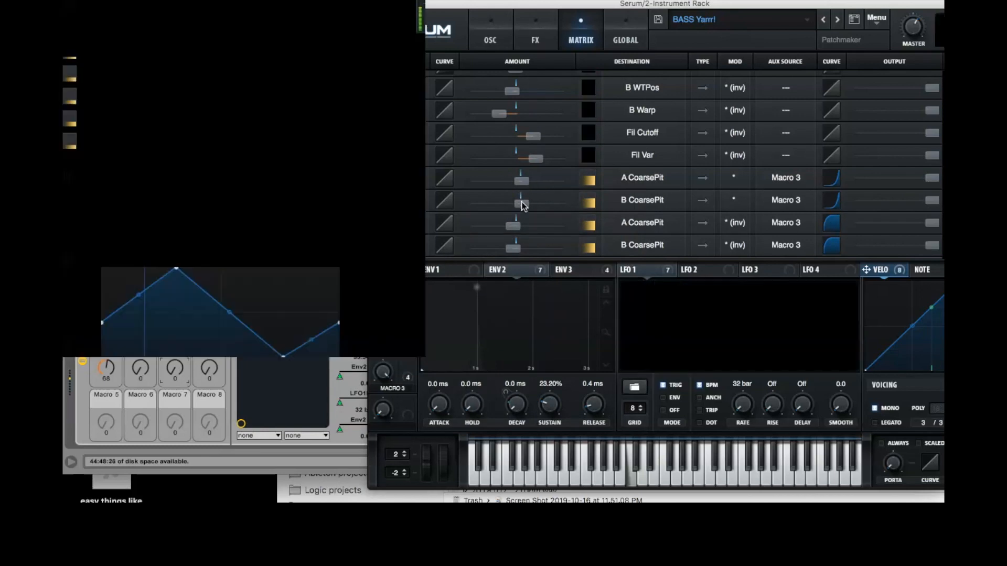
mouse_move(523, 205)
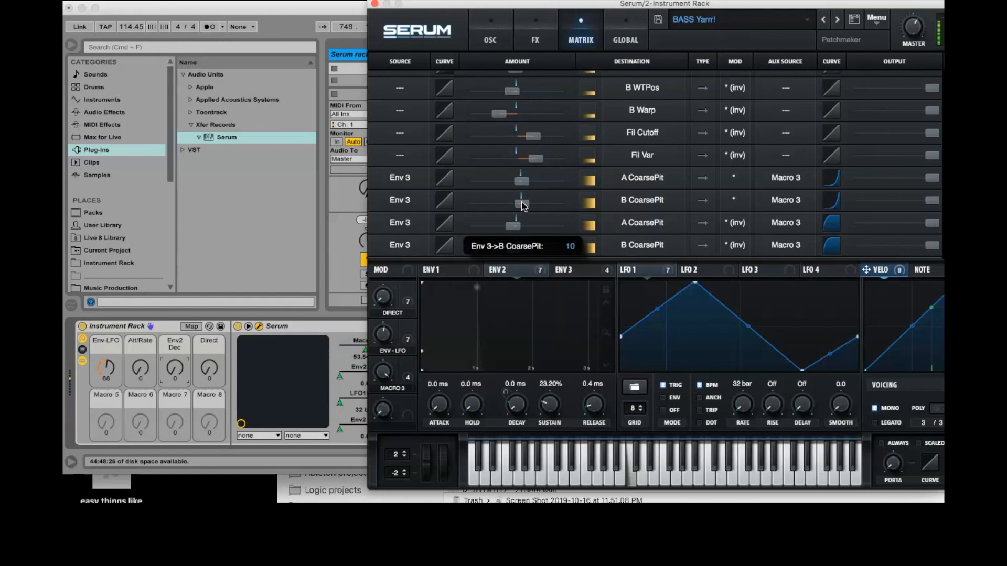
scroll(523, 205, "down", 1)
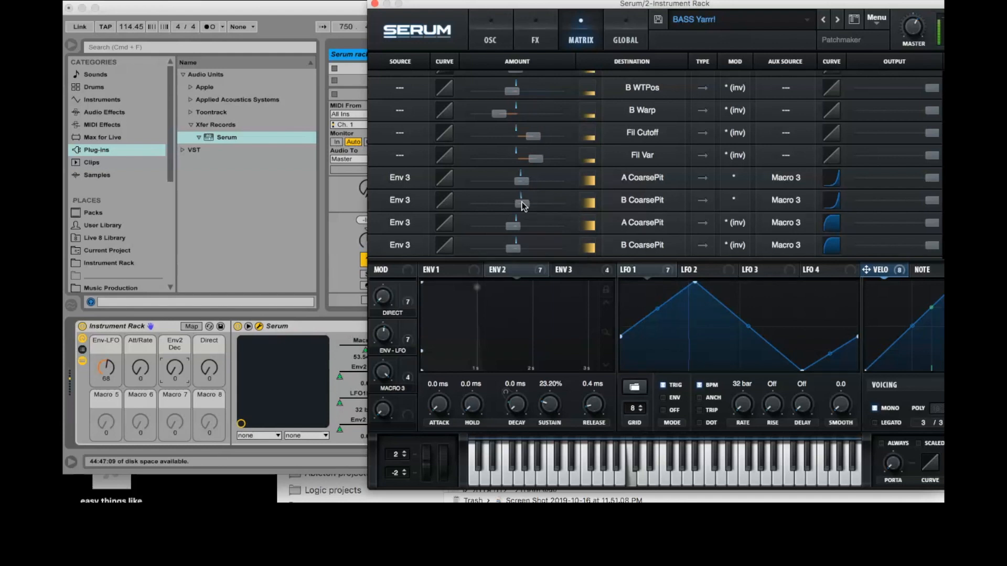
scroll(523, 204, "up", 1)
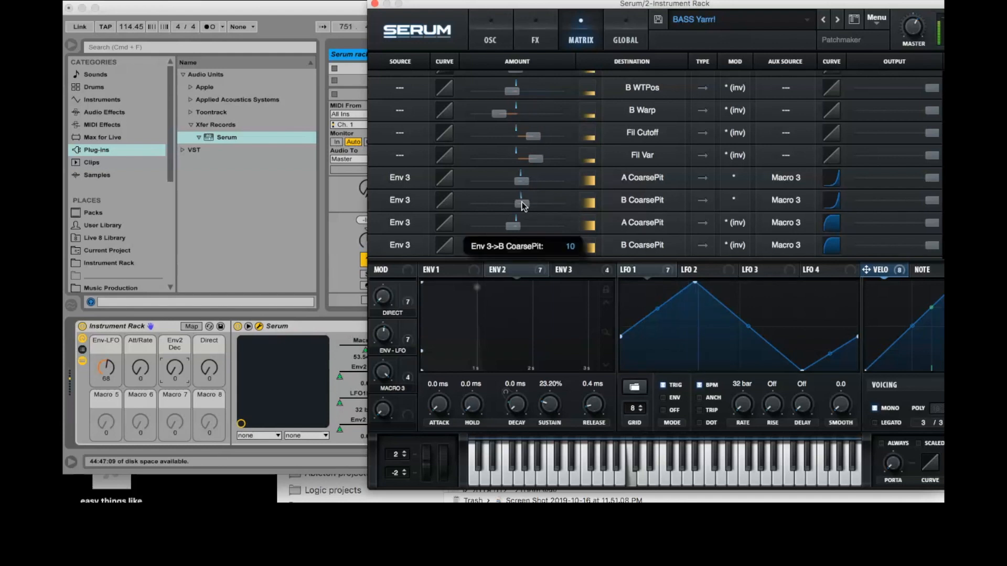
scroll(522, 203, "down", 1)
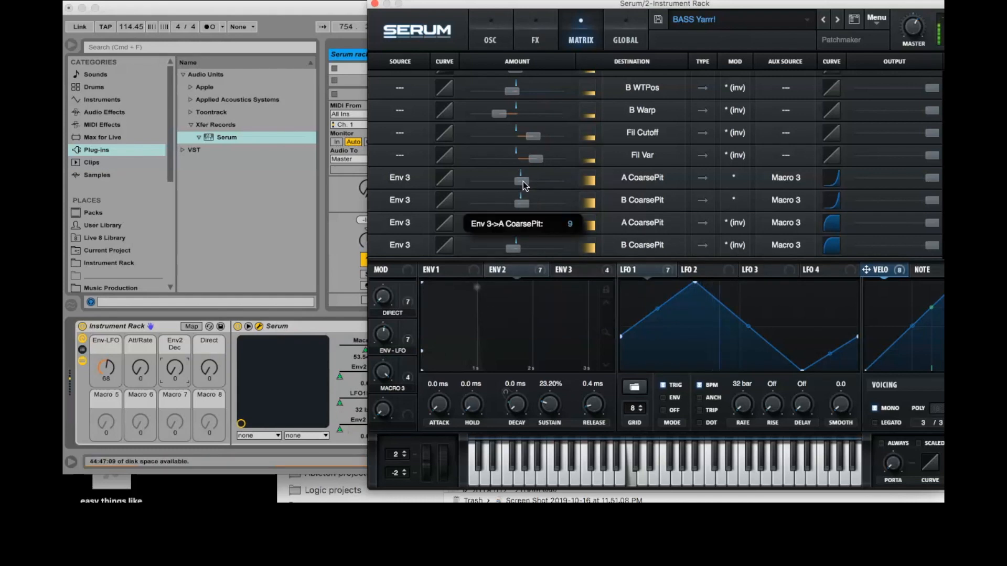
scroll(523, 181, "up", 1)
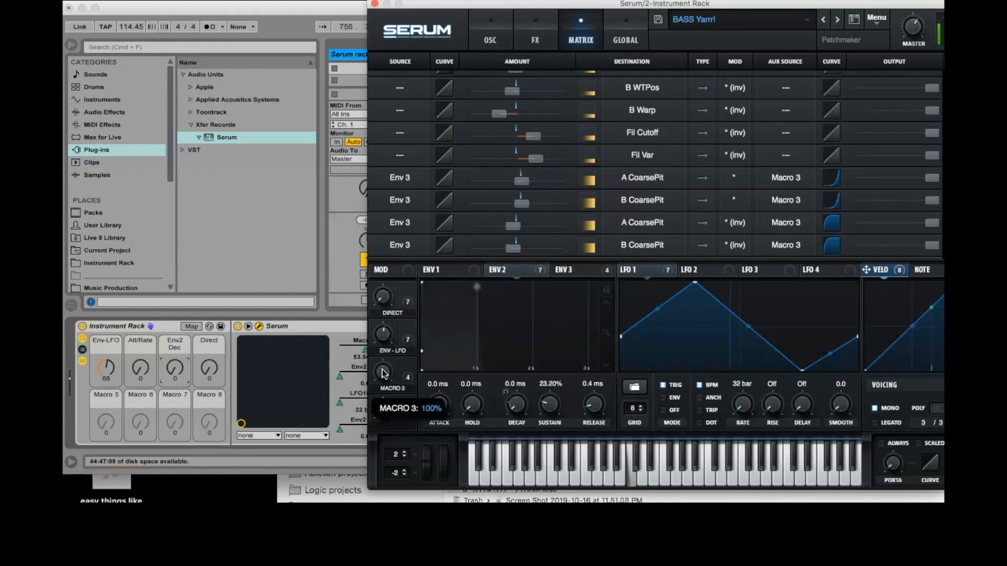
left_click_drag(383, 371, 387, 450)
left_click_drag(388, 304, 391, 323)
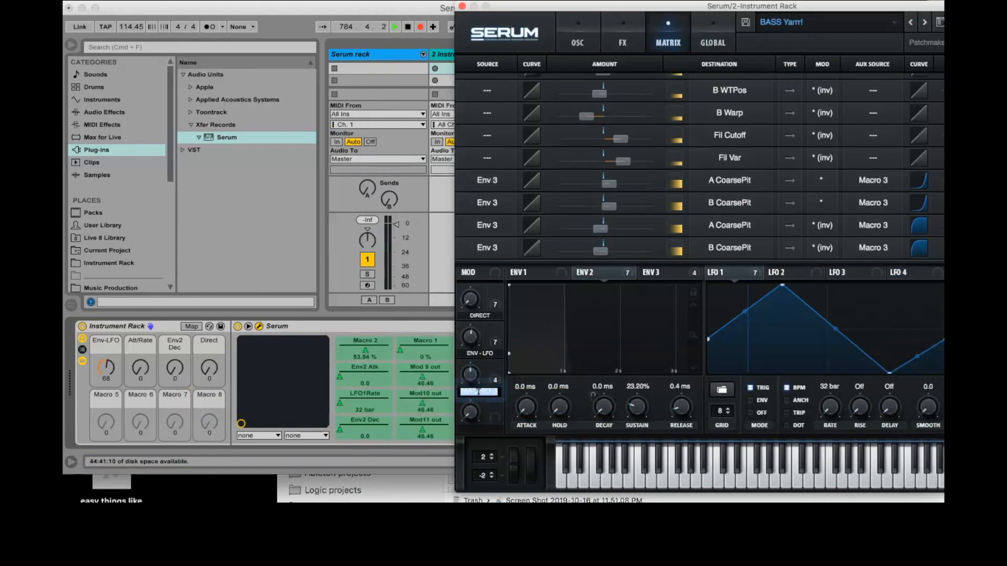
- Rename Macro 3 in Serum as "Pitch -+"
double_click(474, 390)
type("Pitch")
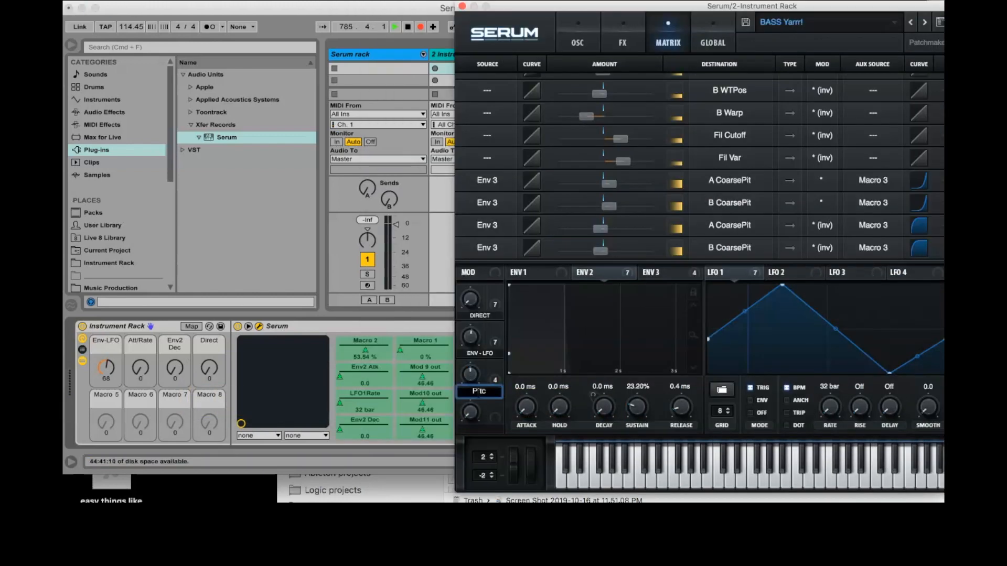
type(" -+")
key("Left")
key("Return")
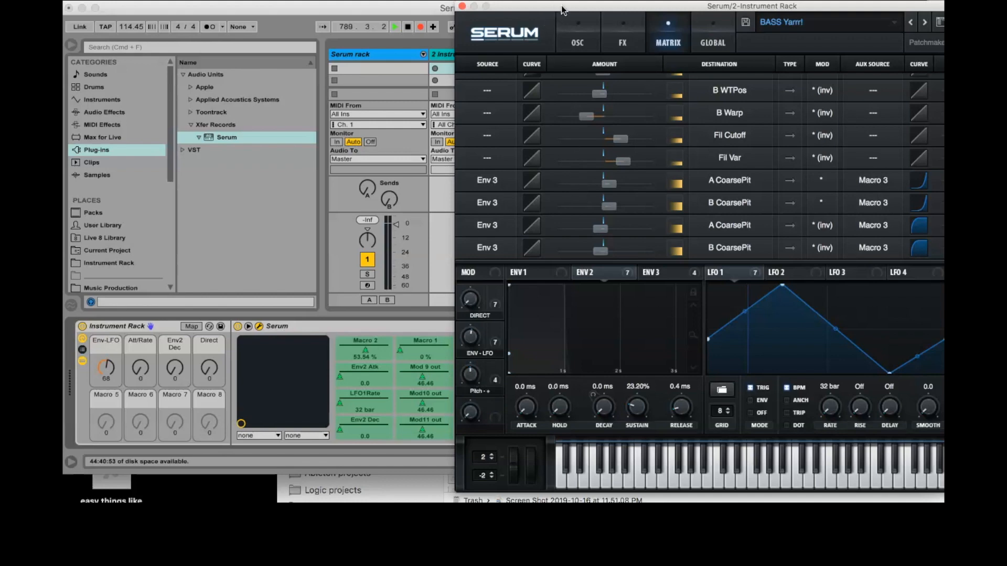
- Add Env 3's attack, decay and sustain to the Serum device's configured parameters, then end configuration
left_click_drag(553, 8, 707, 8)
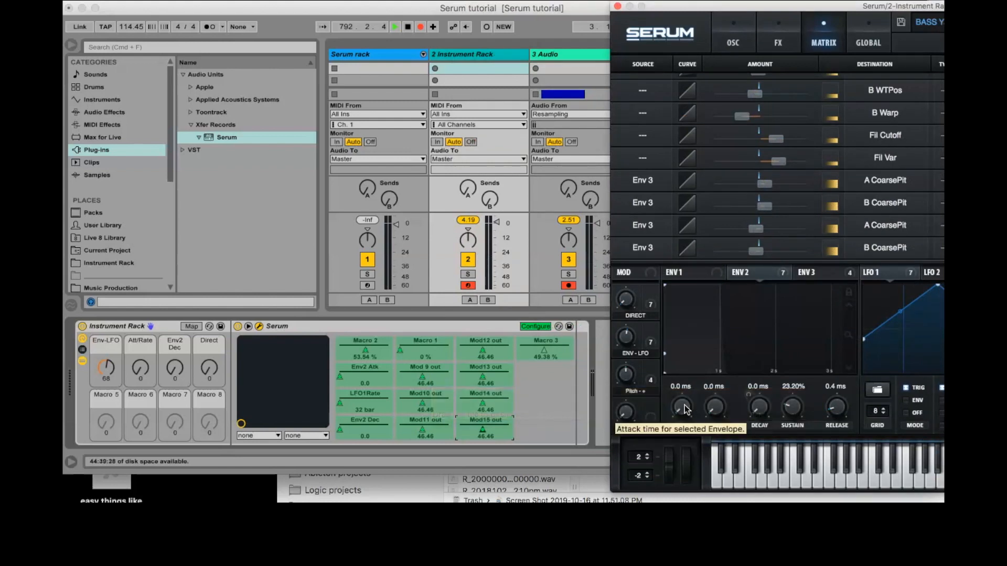
left_click(810, 271)
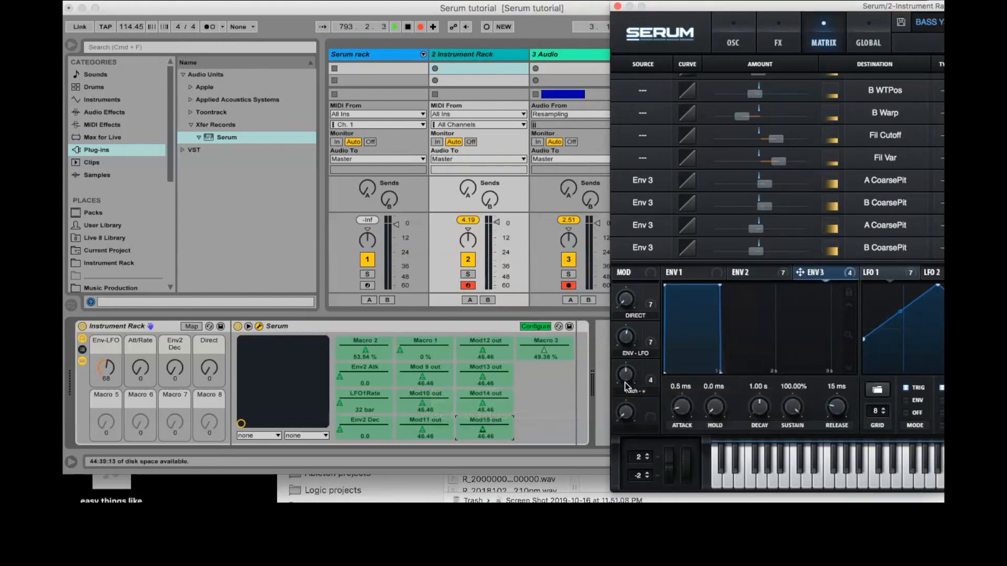
left_click(682, 407)
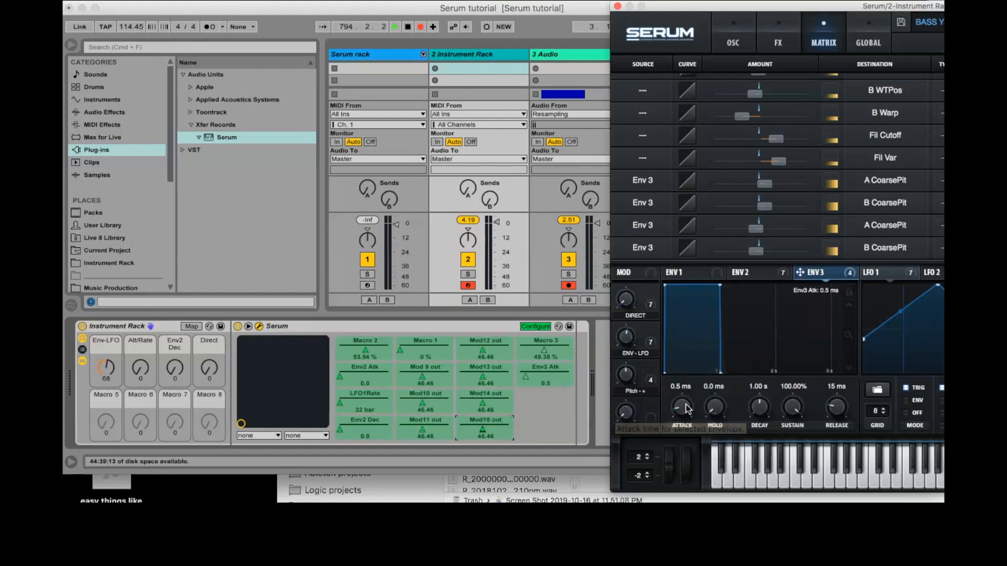
left_click(764, 408)
left_click(793, 411)
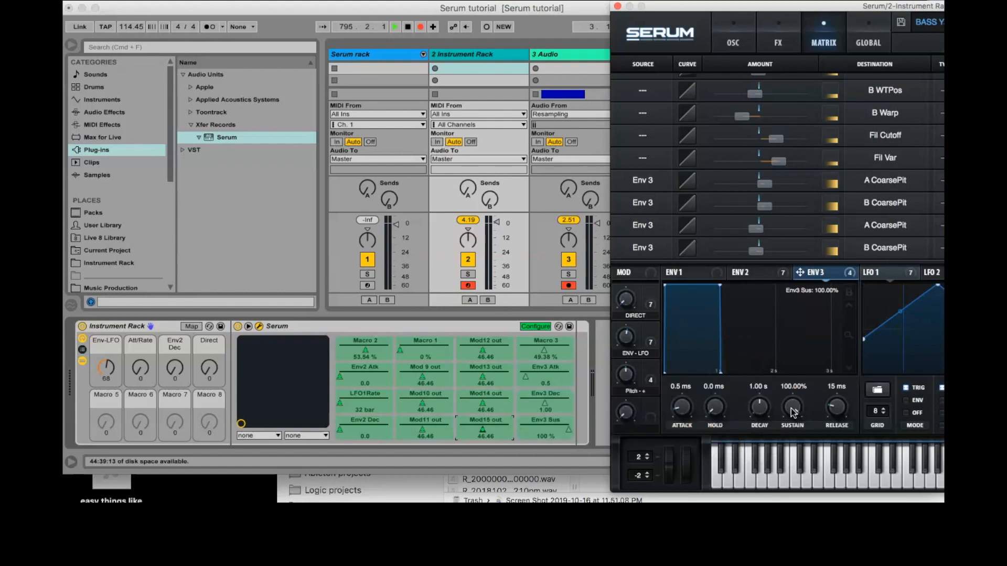
left_click(539, 327)
- Map the Serum device's Macro 3 parameter to the rack's Macro 5 and close the plug-in window
right_click(545, 342)
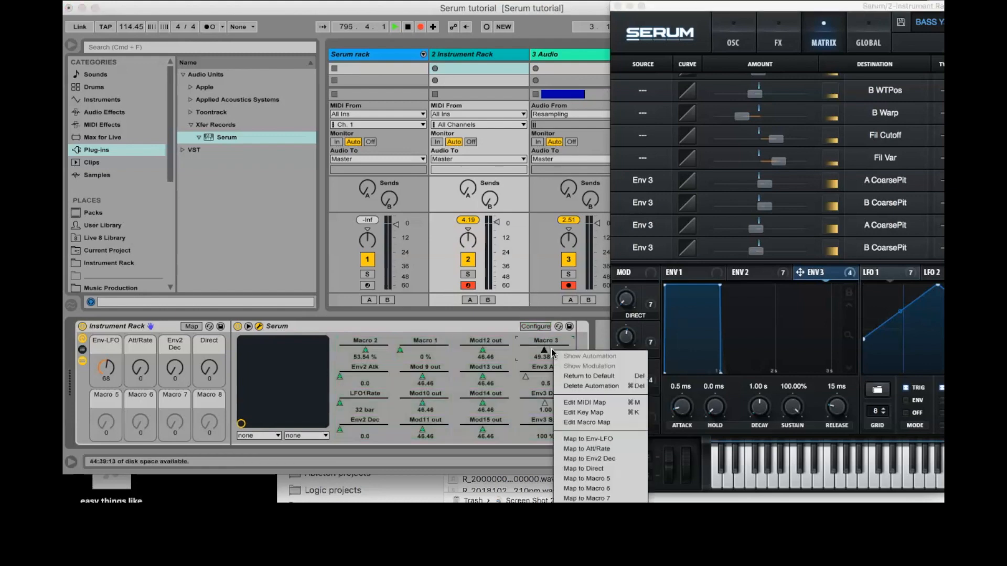
left_click(586, 479)
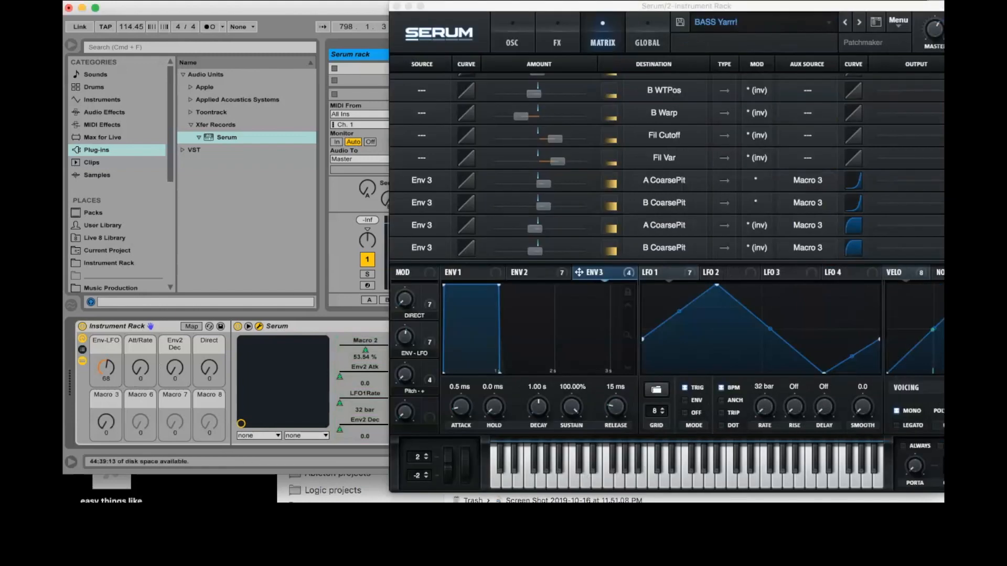
left_click(396, 7)
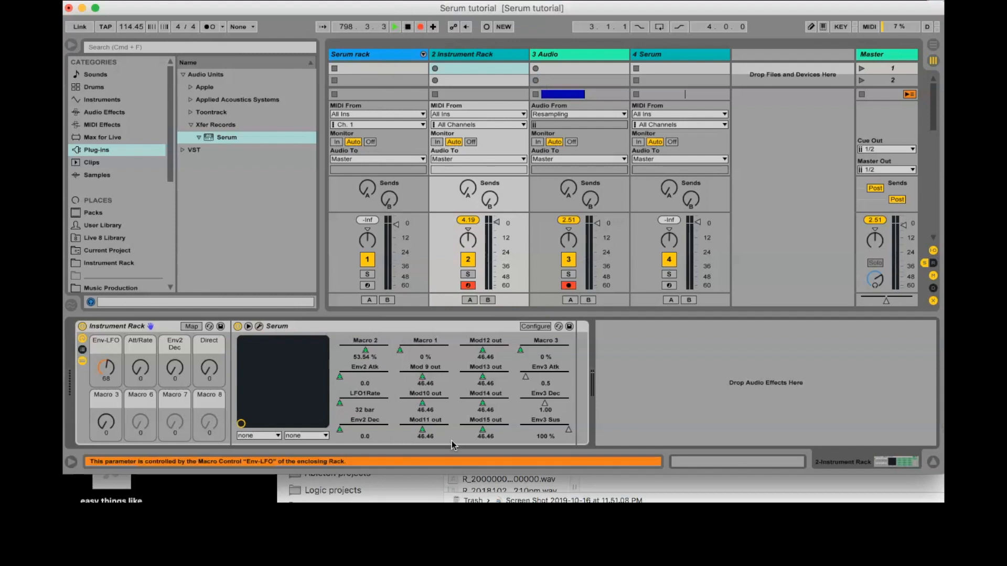
- Rename the Instrument Rack's newly mapped Macro 3 knob as "Pitch"
right_click(546, 371)
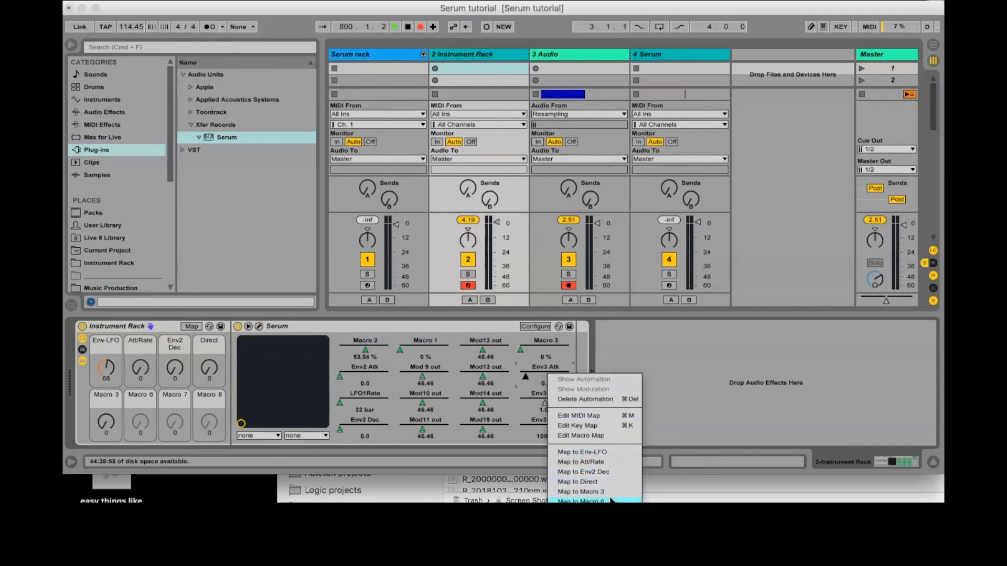
left_click(112, 398)
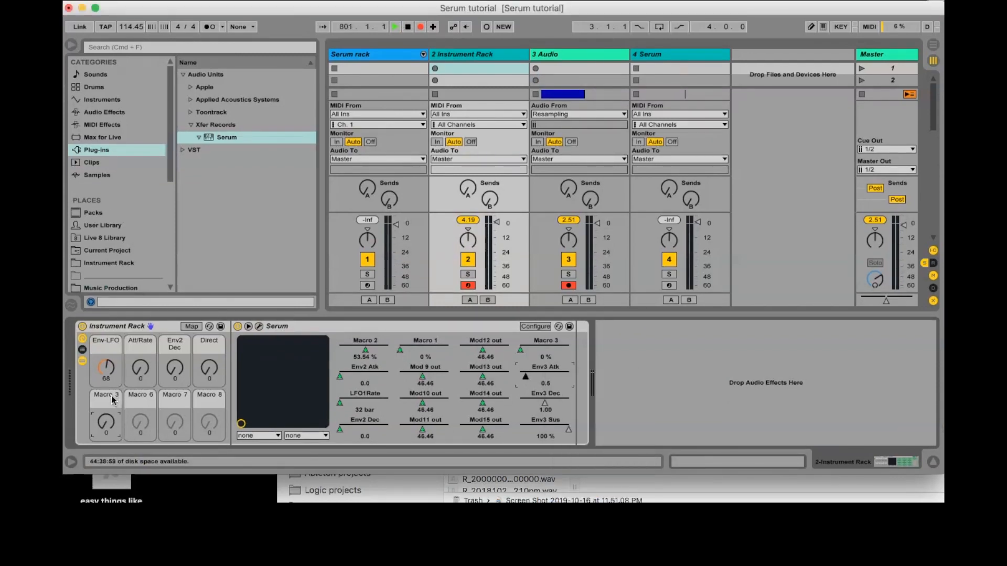
left_click(113, 398)
type("Pitch")
key("Return")
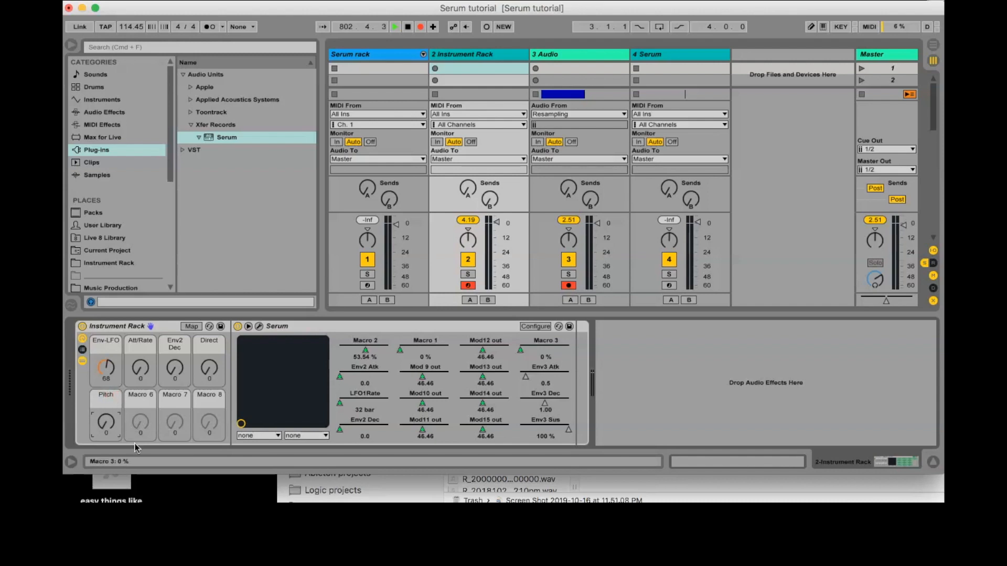
- Map the Serum device's Env3 Atk, Env3 Dec and Env3 Sus parameters to the rack's Macro 6, Macro 7 and Macro 8
right_click(549, 371)
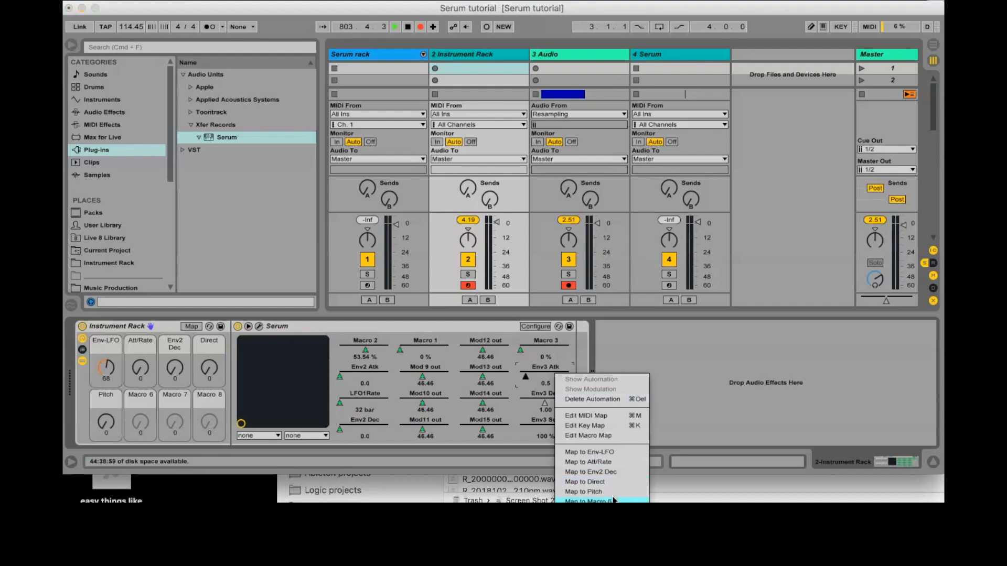
left_click(598, 482)
right_click(545, 405)
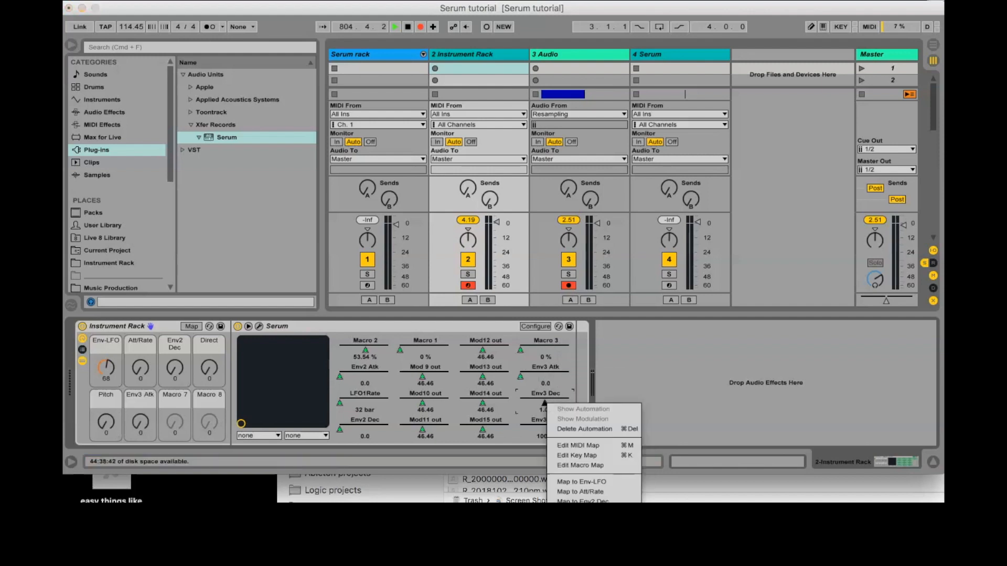
left_click(580, 541)
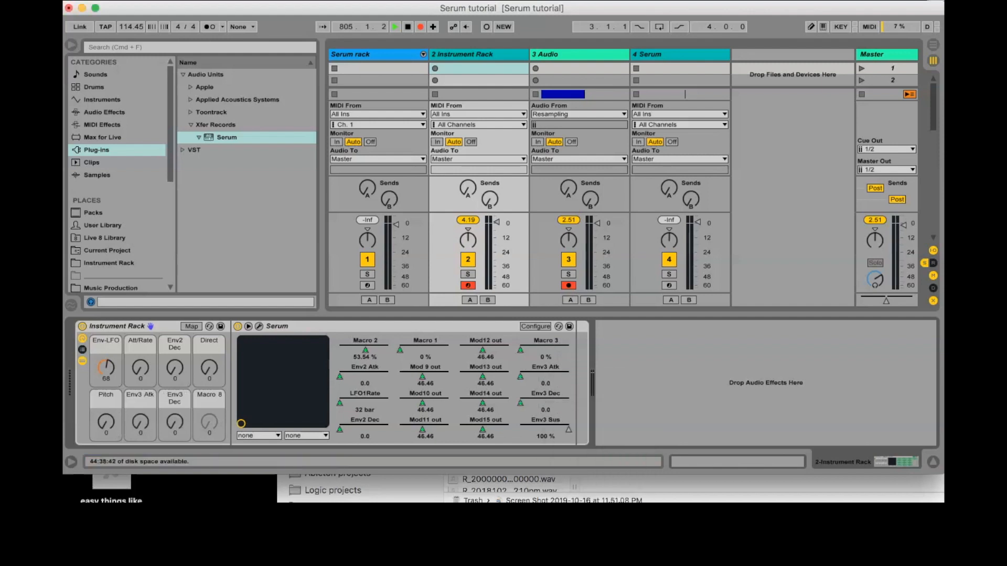
right_click(564, 431)
left_click(608, 424)
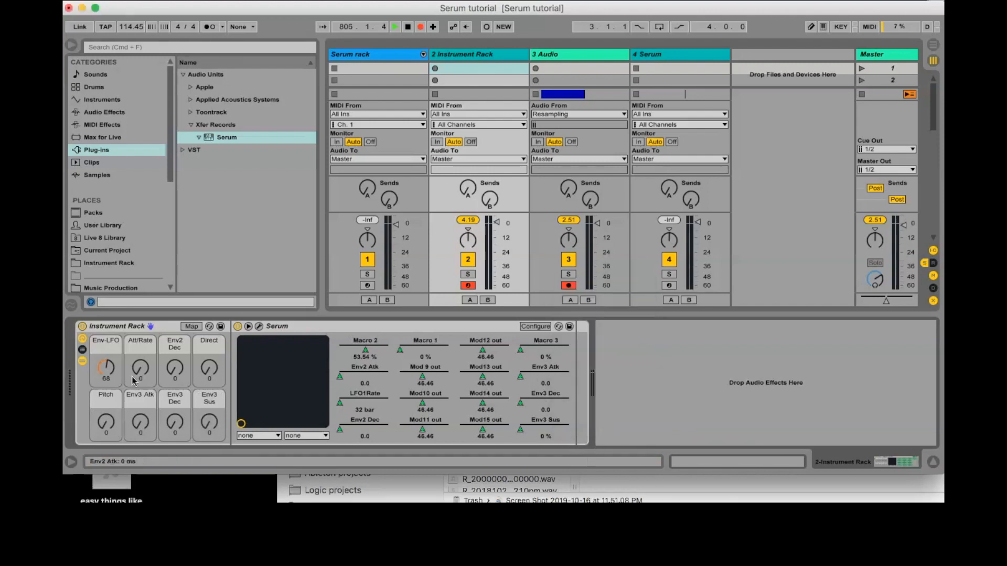
- Rename the Instrument Rack's Env3 Atk macro as "PE Atk"
left_click(137, 400)
key("super+r")
left_click(137, 400)
key("BackSpace")
key("BackSpace")
key("BackSpace")
key("BackSpace")
key("BackSpace")
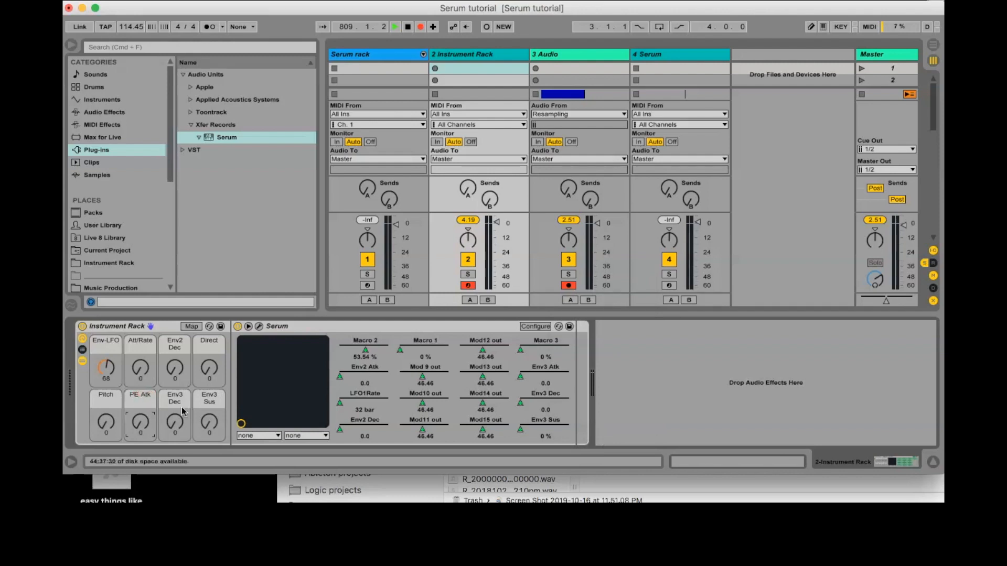
- Rename the Instrument Rack's Env3 Dec macro as "PE Dec"
key("Tab")
key("Left")
key("Left")
key("Left")
key("Left")
key("BackSpace")
key("BackSpace")
key("BackSpace")
key("BackSpace")
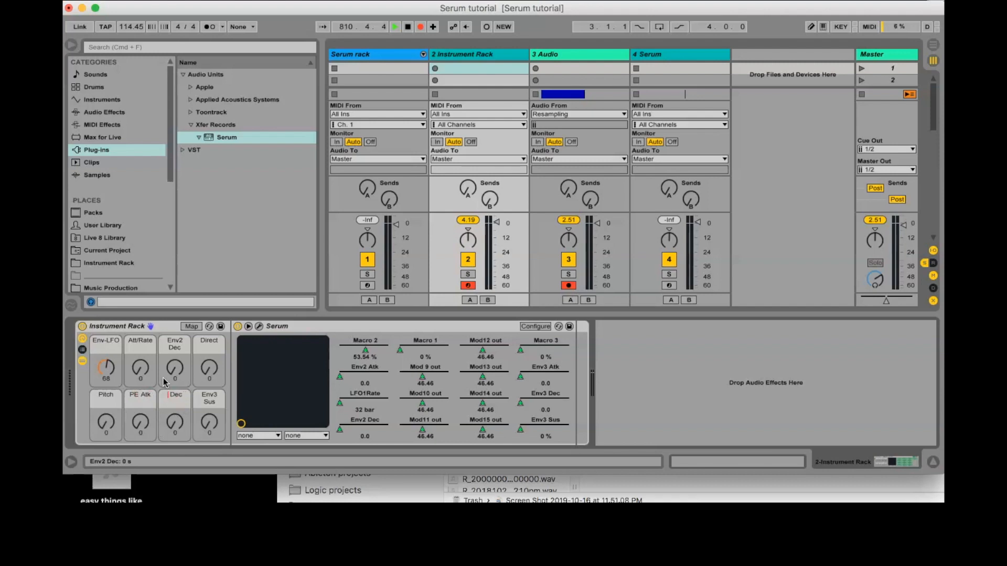
type("PE")
key("Return")
- Rename the Instrument Rack's Env3 Sus macro as "PE Sus"
left_click(211, 396)
key("super+r")
key("Right")
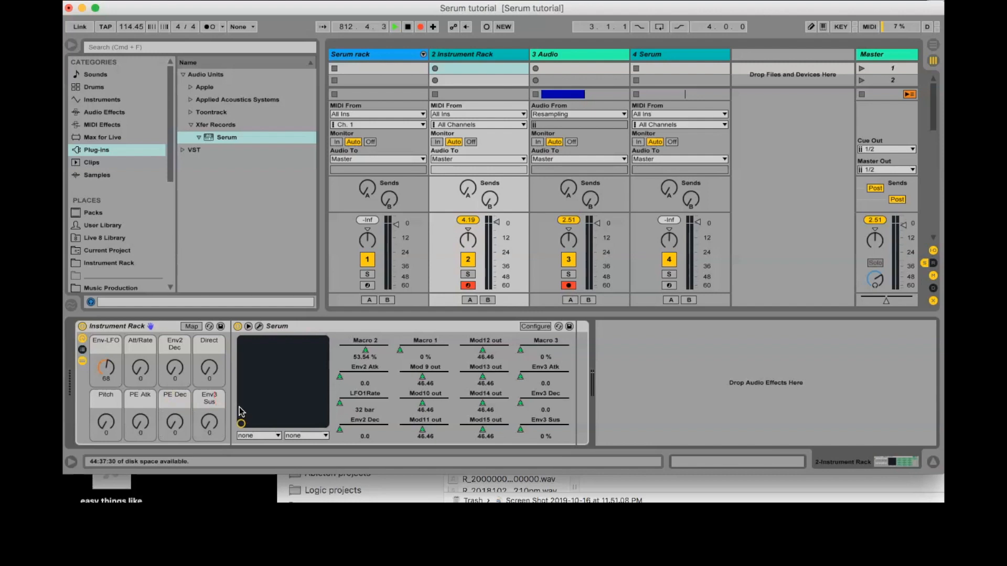
key("BackSpace")
key("BackSpace")
key("BackSpace")
key("BackSpace")
type("PE")
key("Return")
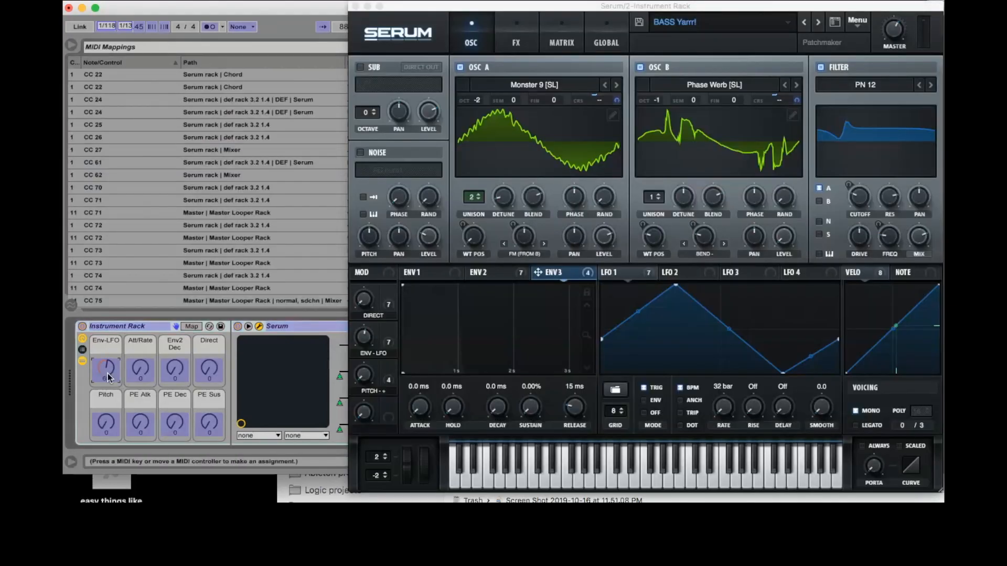
- MIDI-map the rack macros Env-LFO, Att/Rate, Env2 Dec, Direct, Pitch and PE Atk to channel 1 CC 20, 21, 71, 72, 25 and 73
left_click(139, 372)
left_click(172, 373)
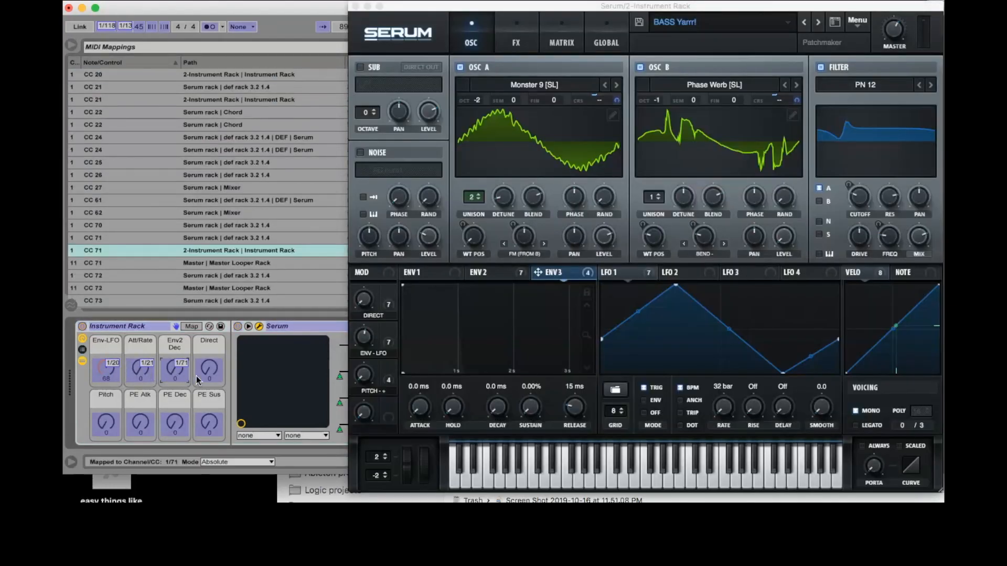
left_click(209, 370)
left_click(106, 423)
left_click(140, 424)
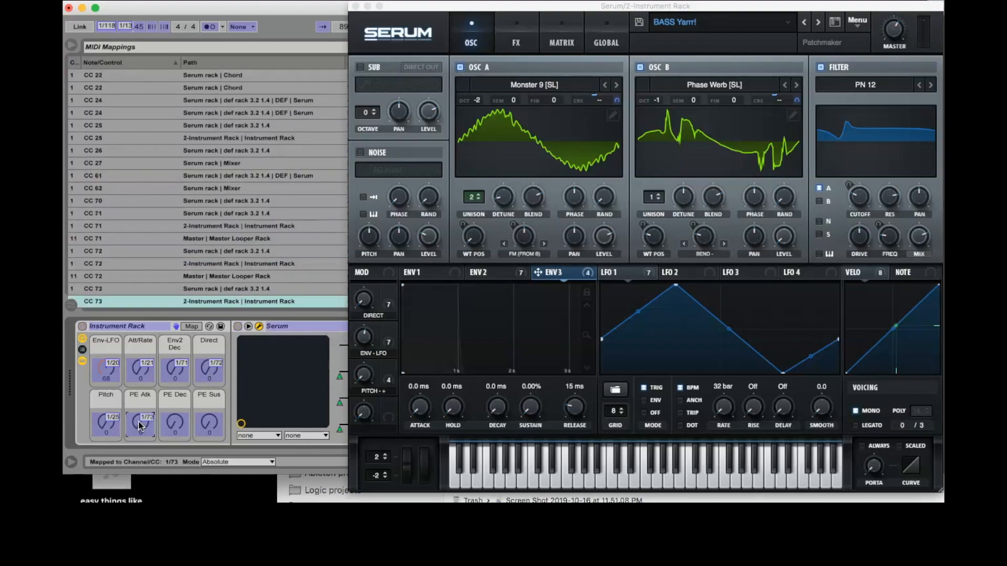